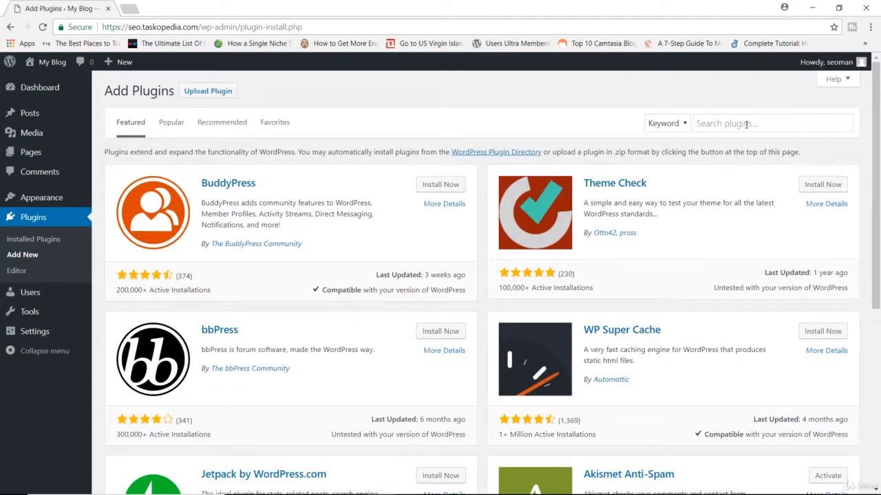
# Search the plugin directory for "yoast", then install and activate the Yoast SEO plugin
pyautogui.click(745, 123)
pyautogui.write('yoast')
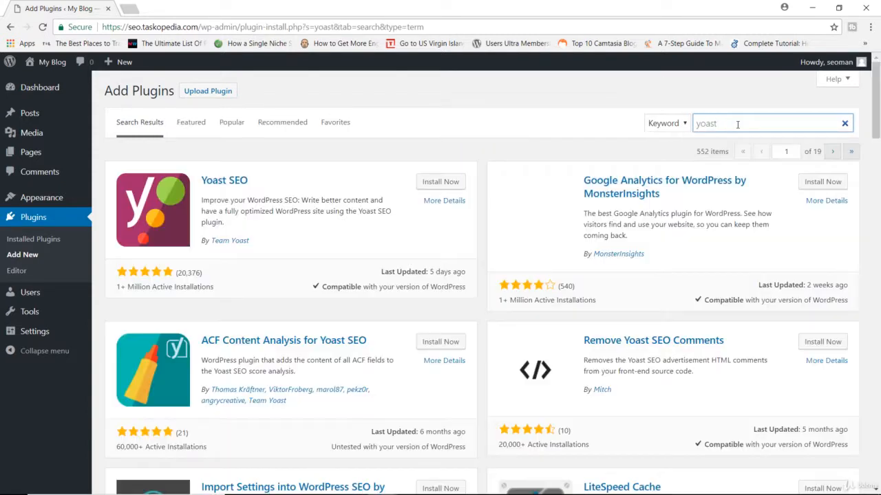
pyautogui.click(448, 182)
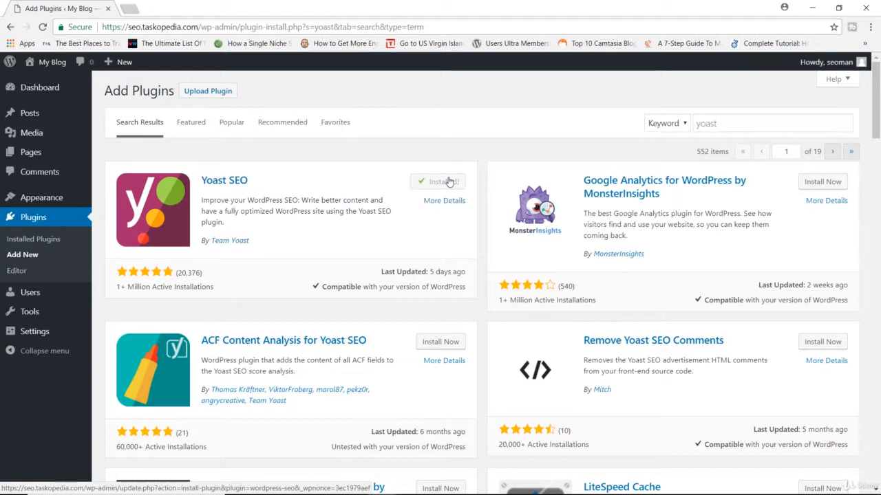
pyautogui.click(453, 182)
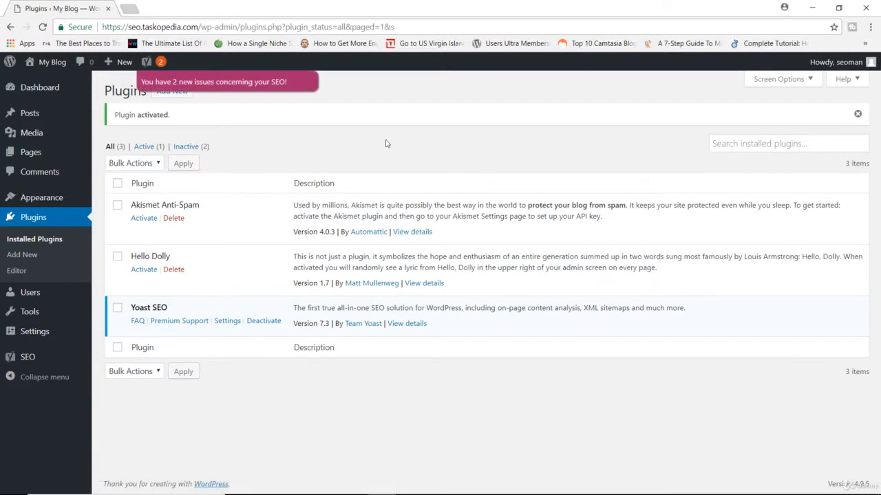
# Open the Yoast SEO notifications page and start the configuration wizard for setting up Yoast SEO in a few steps
pyautogui.moveTo(165, 66)
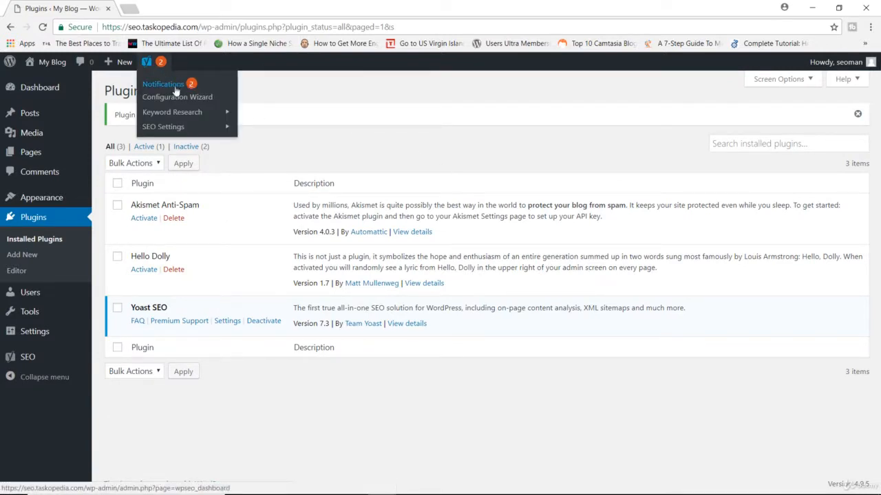
pyautogui.click(183, 85)
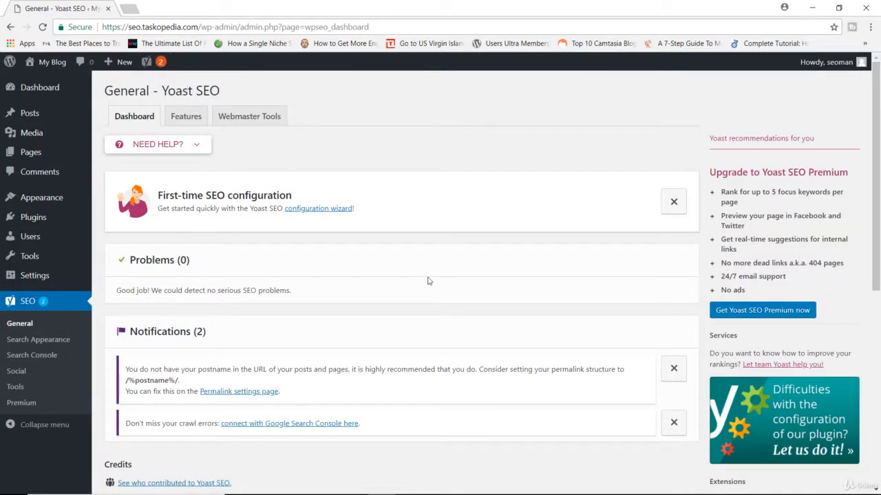
pyautogui.scroll(-2, 427, 280)
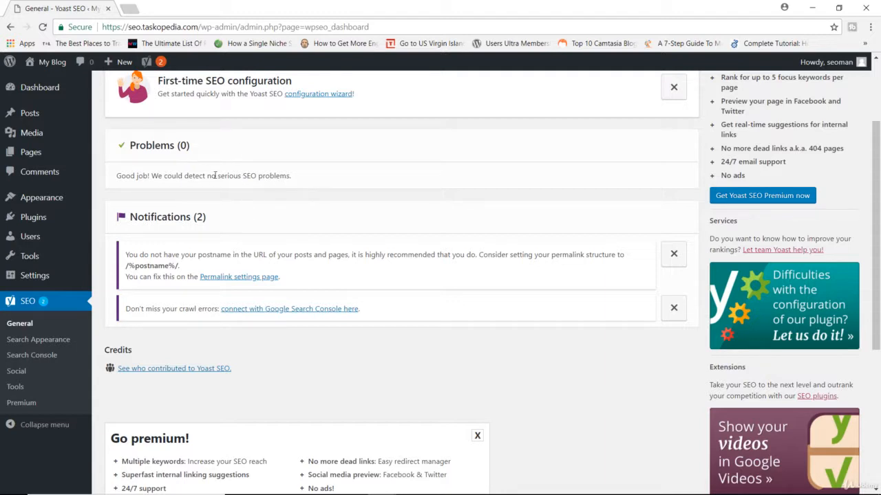
pyautogui.scroll(2, 242, 159)
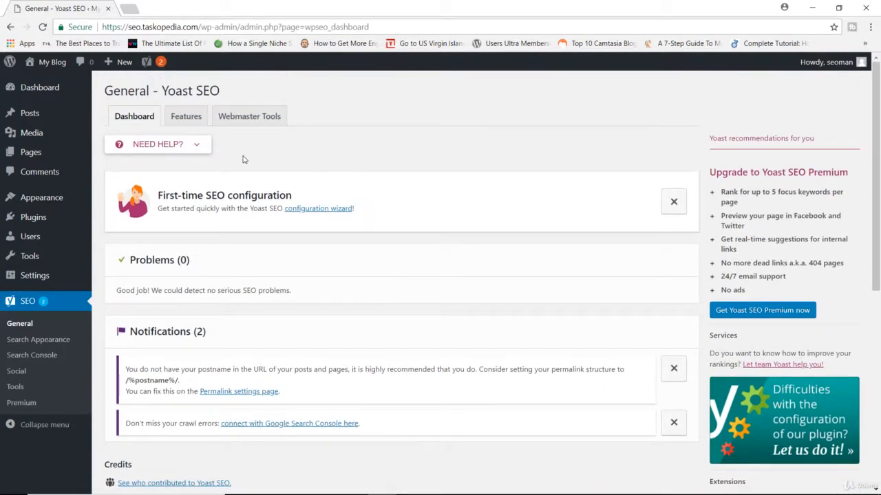
pyautogui.click(327, 214)
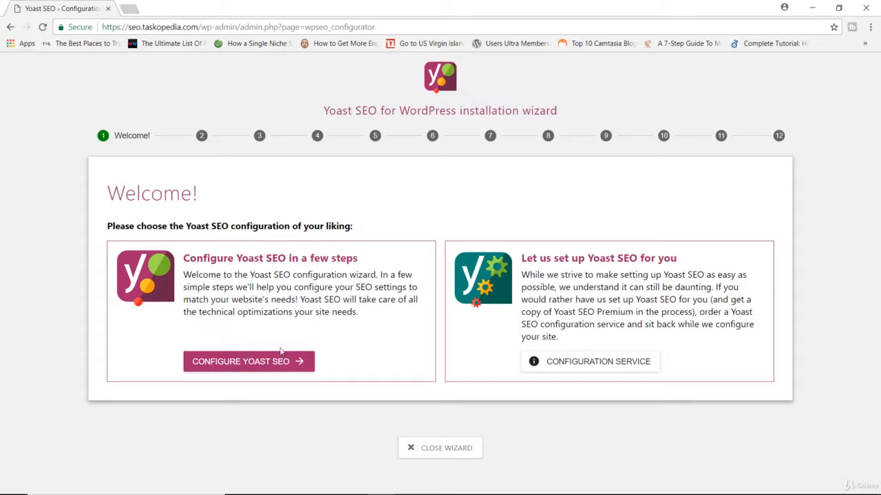
pyautogui.click(280, 368)
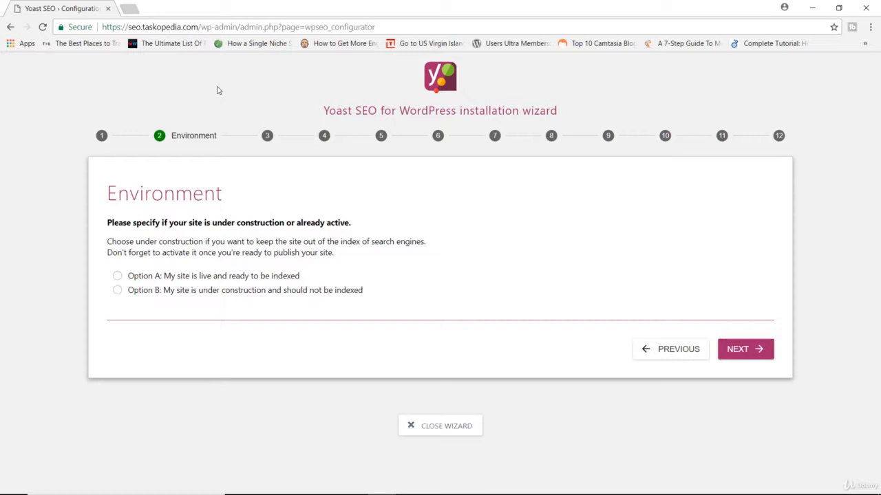
# Specify in the wizard that the site is live and ready to be indexed and that it represents a blog
pyautogui.click(117, 277)
pyautogui.click(745, 351)
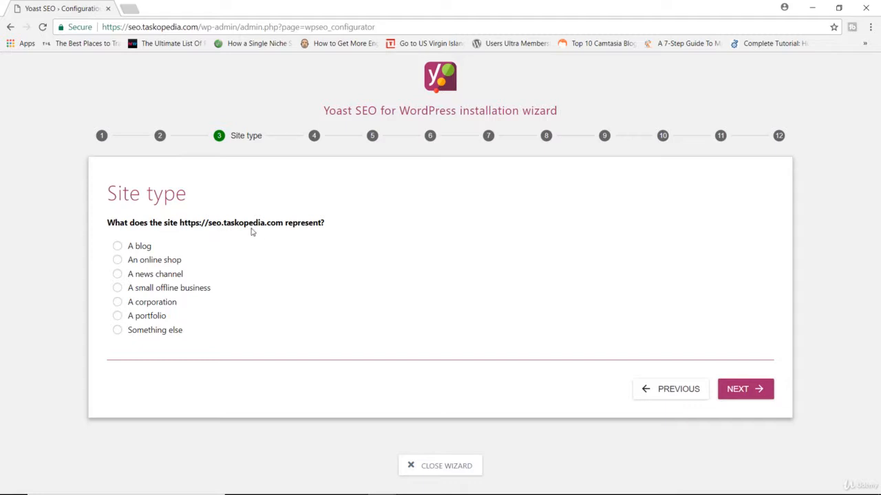
pyautogui.click(136, 248)
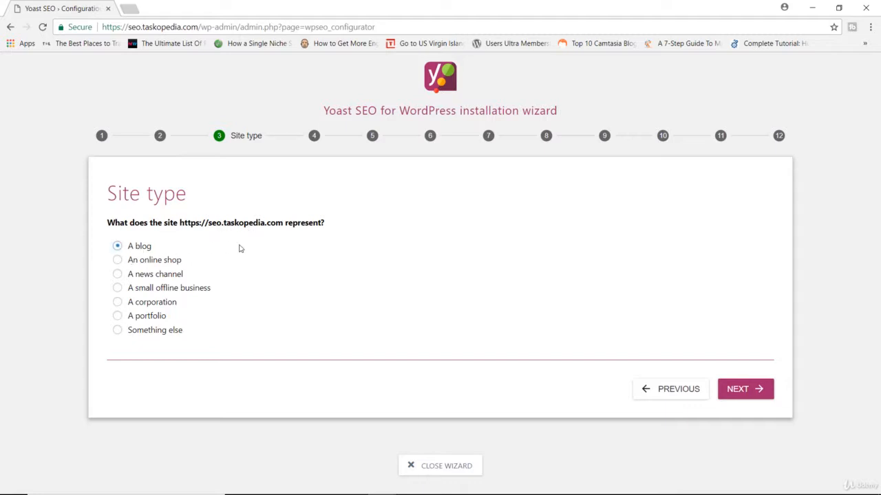
pyautogui.click(742, 390)
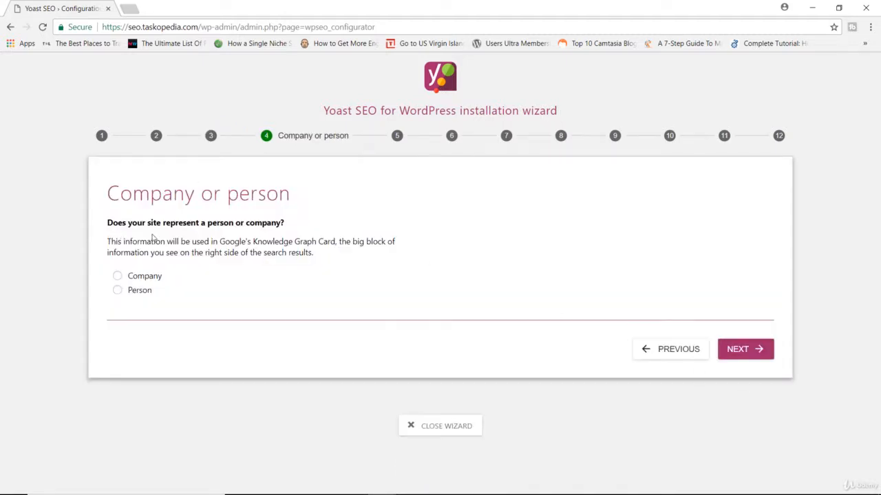
# Set the site to represent a person, enter the person's name, and continue to the social profiles
pyautogui.click(138, 291)
pyautogui.click(159, 327)
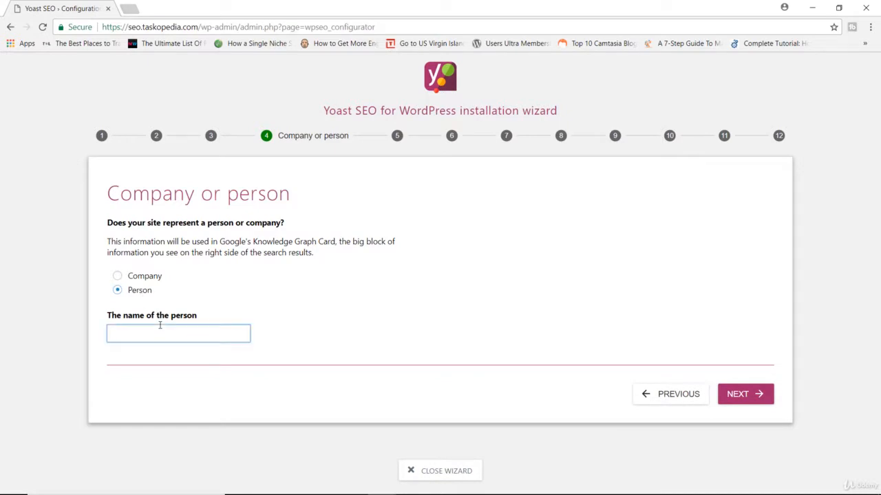
pyautogui.write('Alex')
pyautogui.click(749, 403)
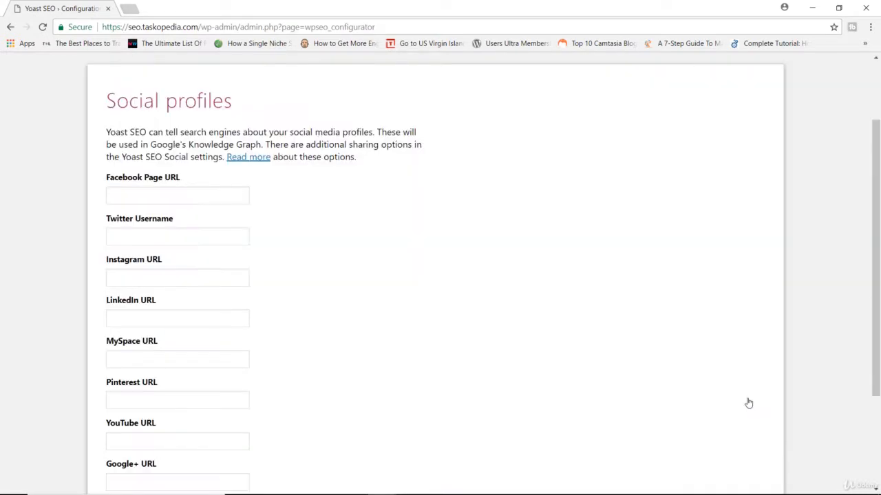
# Review the social profile fields and continue with all of them left blank
pyautogui.scroll(-3, 435, 236)
pyautogui.scroll(2, 434, 236)
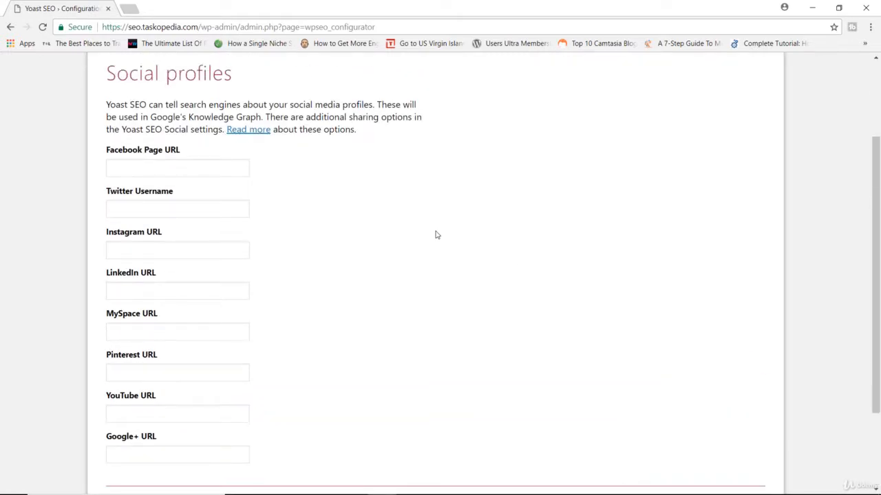
pyautogui.scroll(-1, 389, 234)
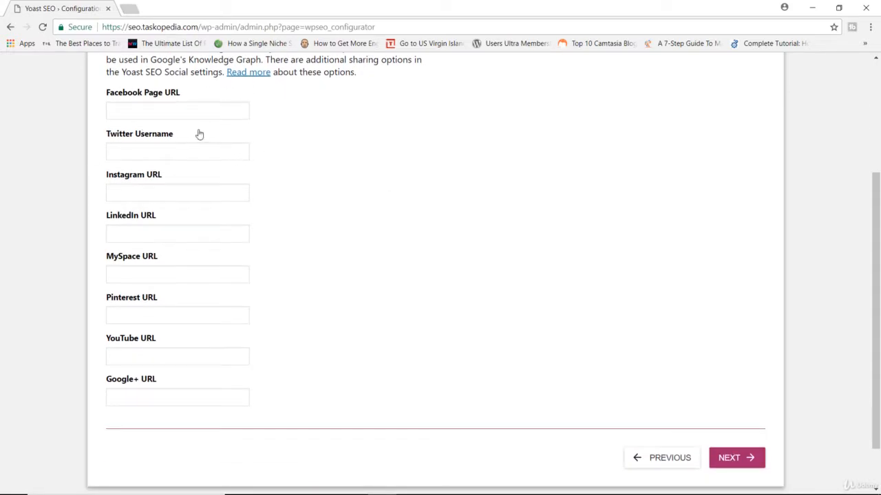
pyautogui.scroll(1, 351, 151)
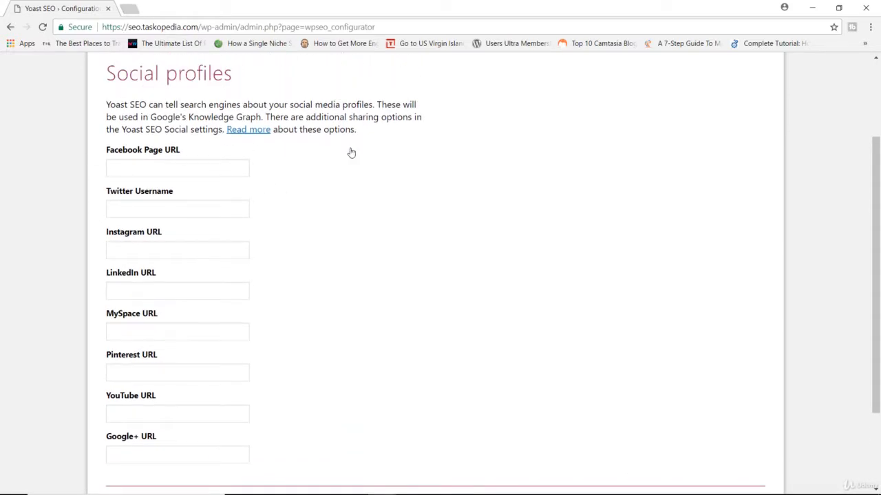
pyautogui.scroll(-2, 507, 186)
pyautogui.click(720, 409)
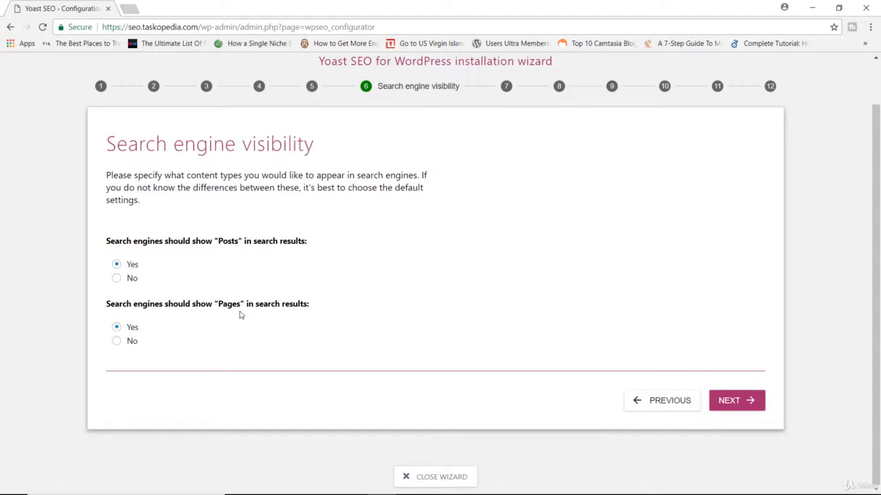
# Exclude Pages from search results and keep multiple authors set to No, continuing to the Google Search Console stage
pyautogui.click(117, 343)
pyautogui.click(730, 399)
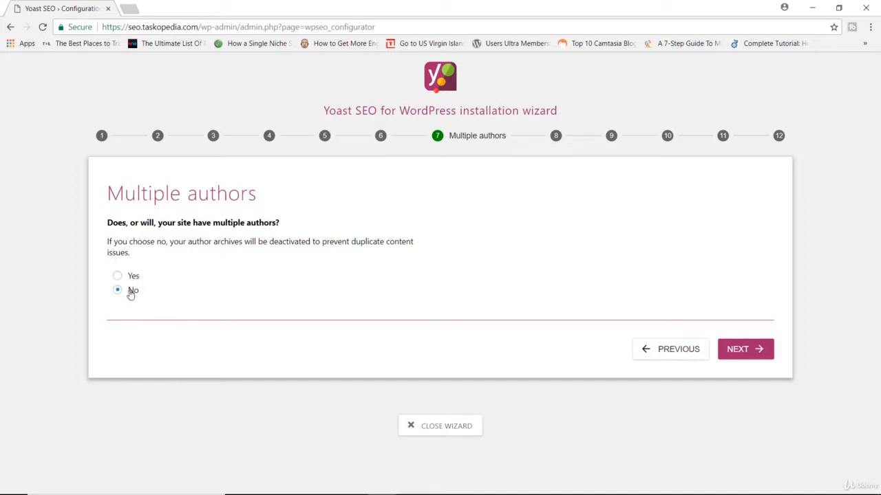
pyautogui.click(746, 355)
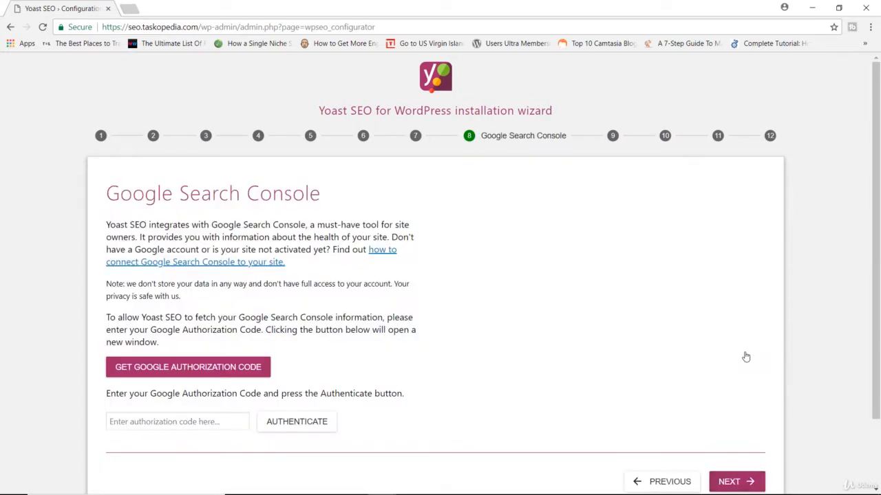
# Read the help article on connecting Google Search Console to the site in a separate tab, and return to the wizard
pyautogui.scroll(-2, 356, 279)
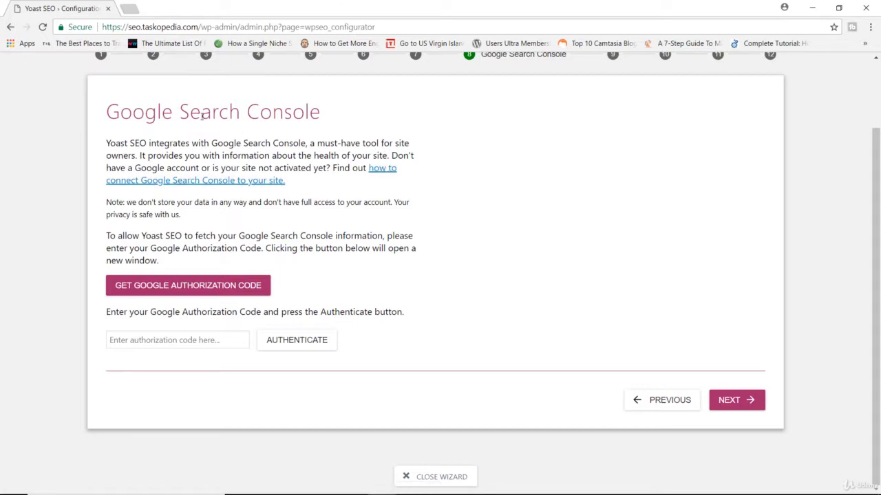
pyautogui.rightClick(377, 175)
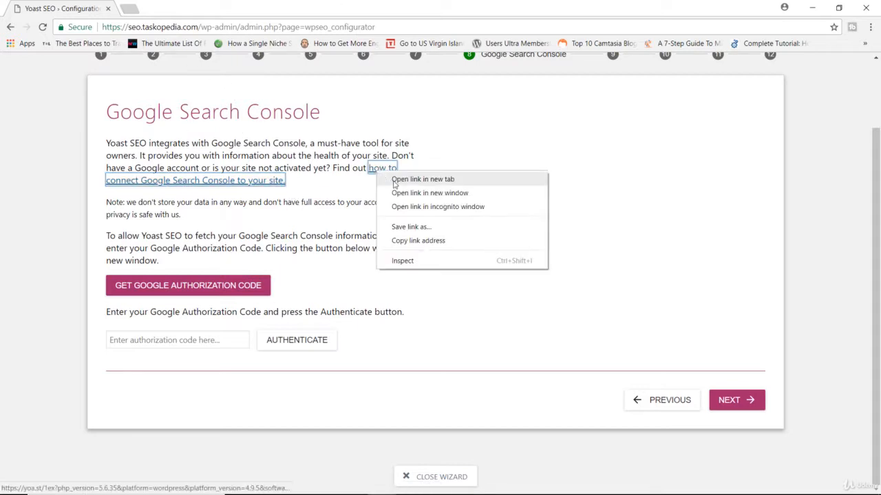
pyautogui.click(413, 178)
pyautogui.click(172, 7)
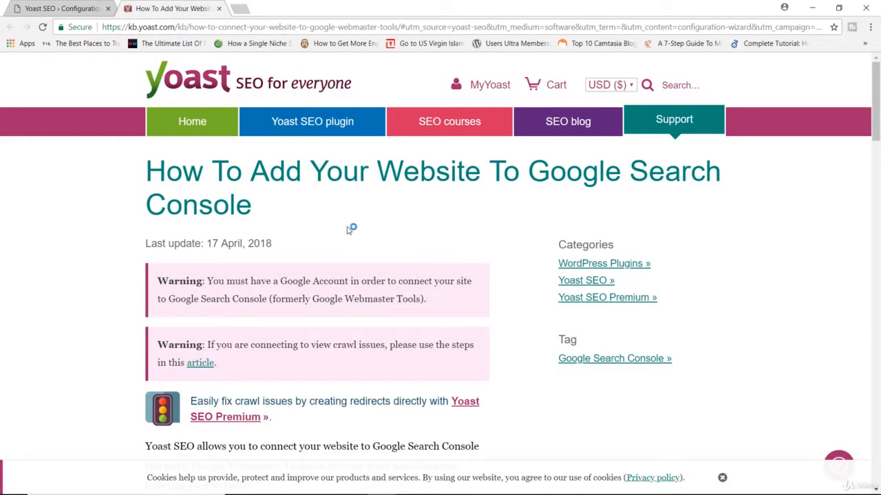
pyautogui.scroll(-3, 487, 283)
pyautogui.scroll(-2, 483, 285)
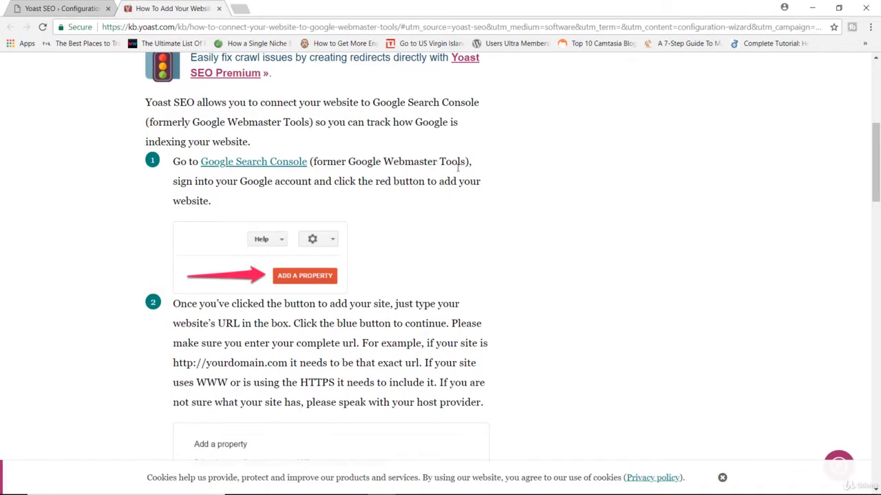
pyautogui.scroll(-4, 498, 171)
pyautogui.scroll(-4, 297, 240)
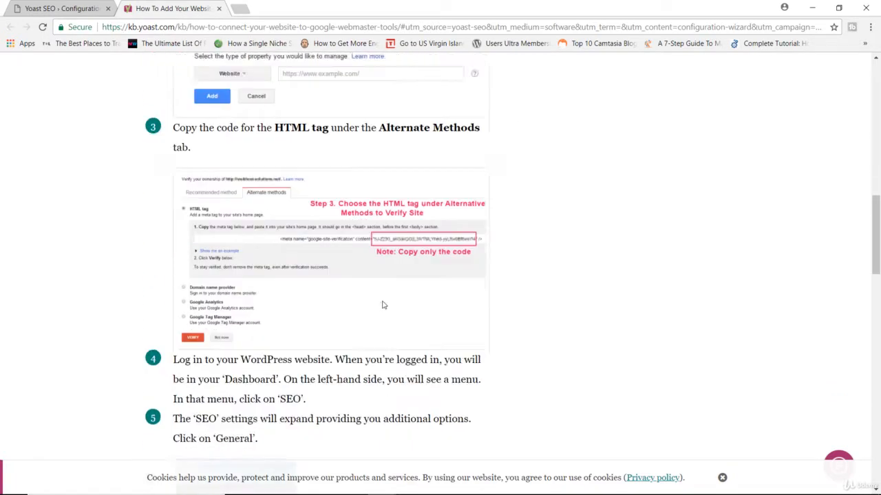
pyautogui.scroll(12, 389, 299)
pyautogui.scroll(1, 386, 290)
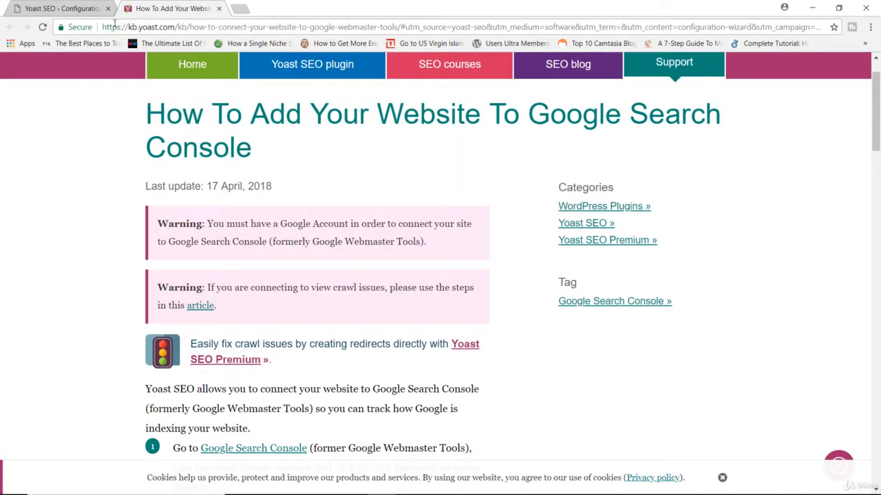
pyautogui.click(77, 9)
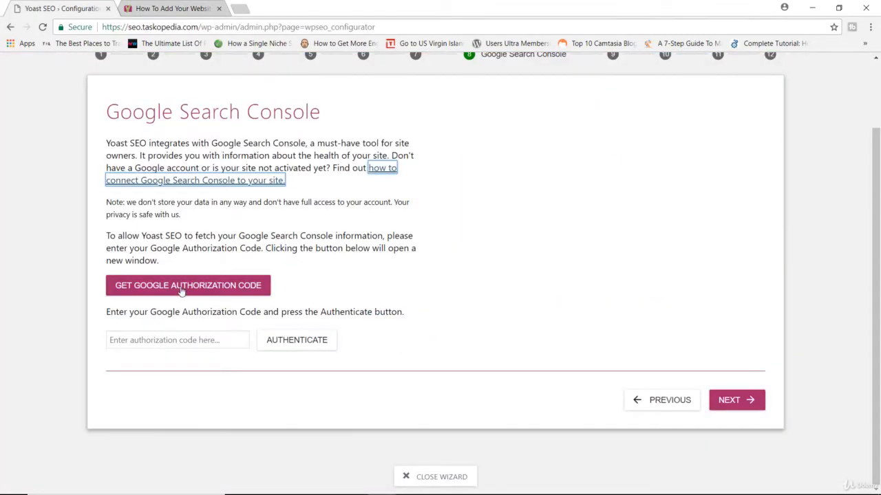
# Request a Google authorization code, allow Yoast SEO access with the listed Google account, and copy the generated code
pyautogui.click(203, 285)
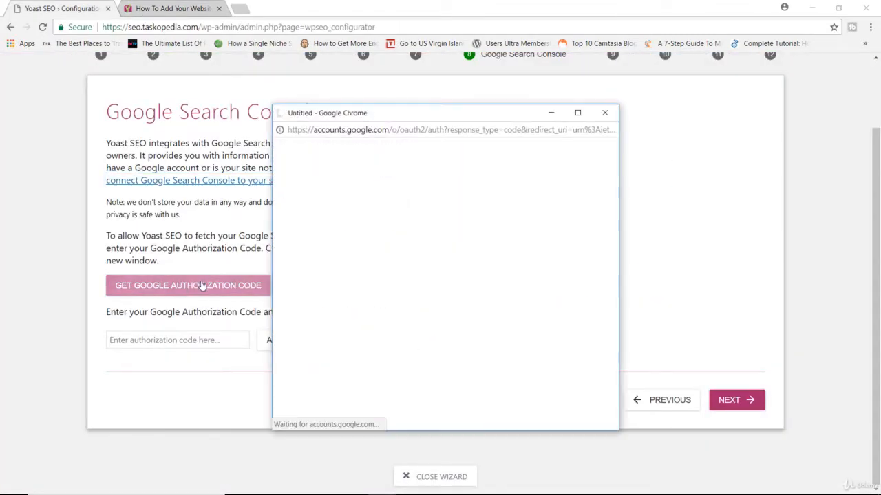
pyautogui.click(417, 267)
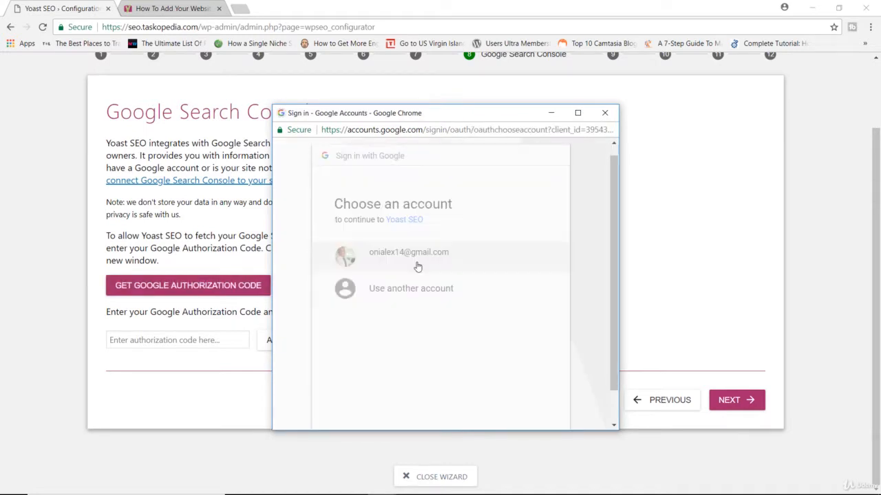
pyautogui.scroll(-1, 513, 352)
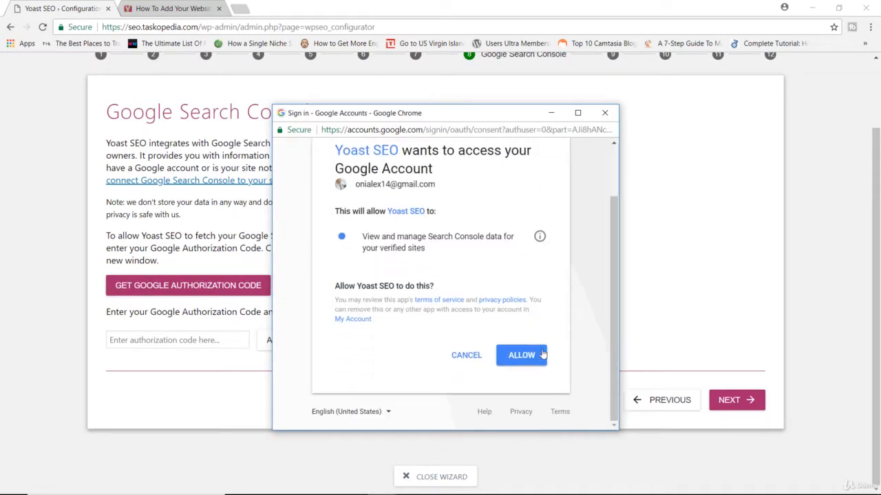
pyautogui.click(522, 356)
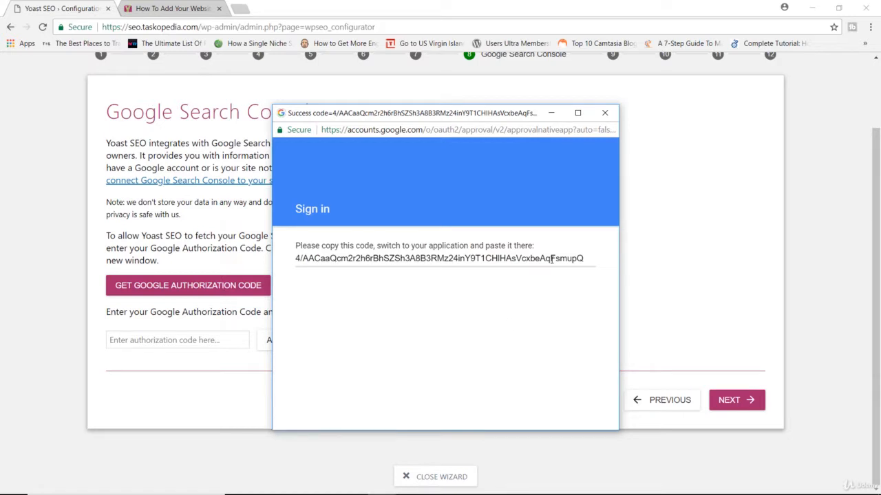
pyautogui.click(551, 258)
pyautogui.rightClick(552, 258)
pyautogui.click(576, 269)
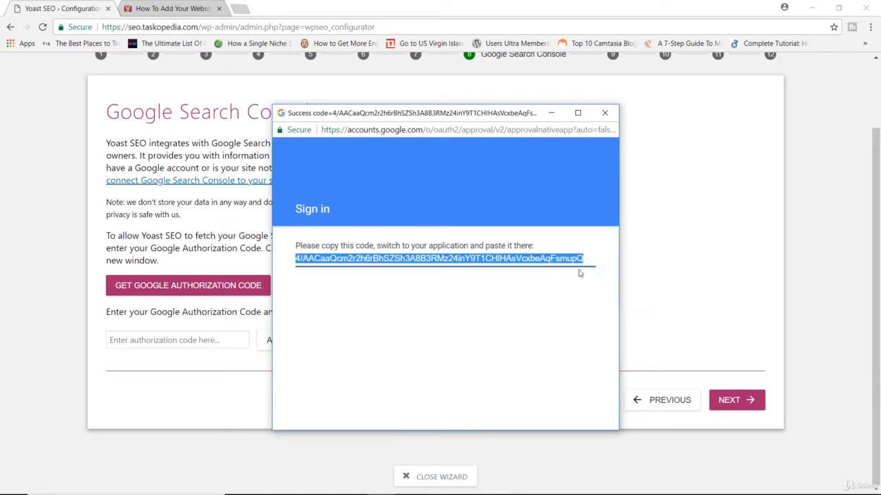
# Paste the Google authorization code into the wizard's authorization code field and authenticate
pyautogui.click(664, 239)
pyautogui.click(167, 340)
pyautogui.rightClick(167, 342)
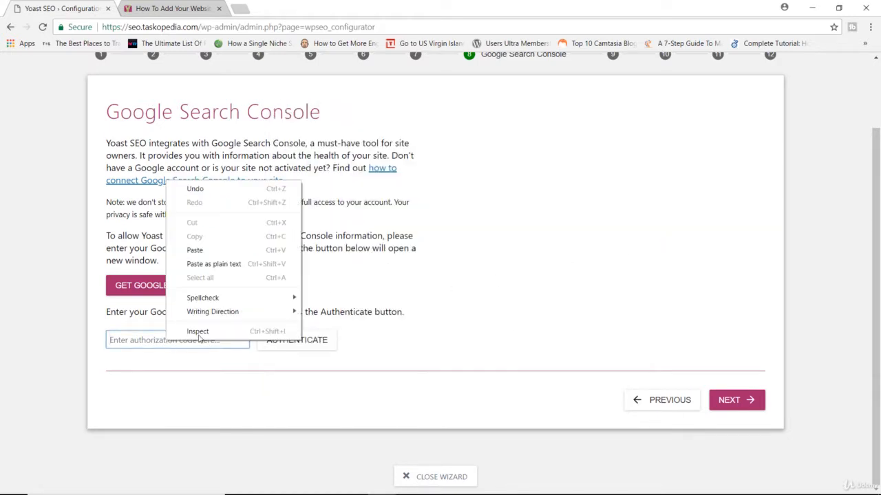
pyautogui.click(194, 250)
pyautogui.click(311, 337)
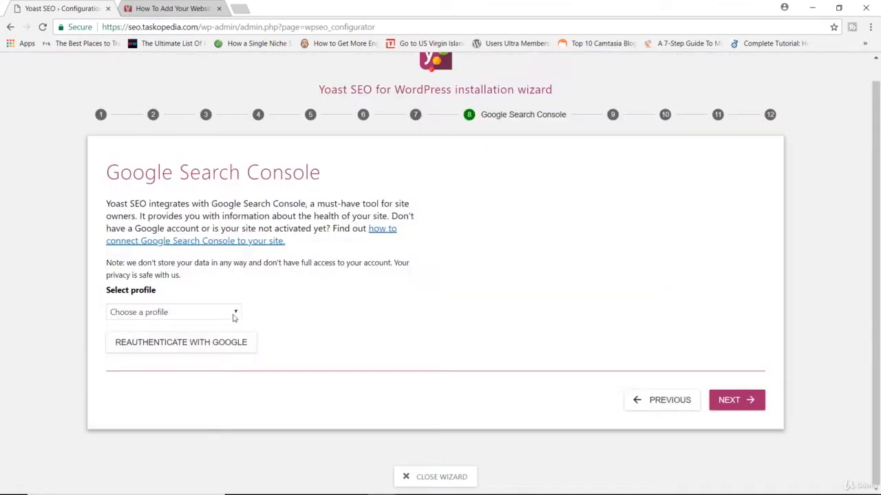
pyautogui.click(235, 313)
pyautogui.click(198, 337)
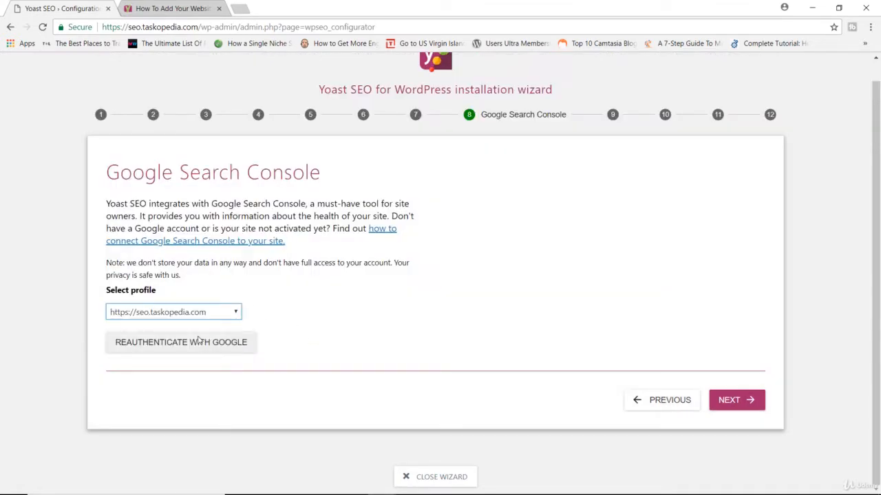
pyautogui.click(740, 406)
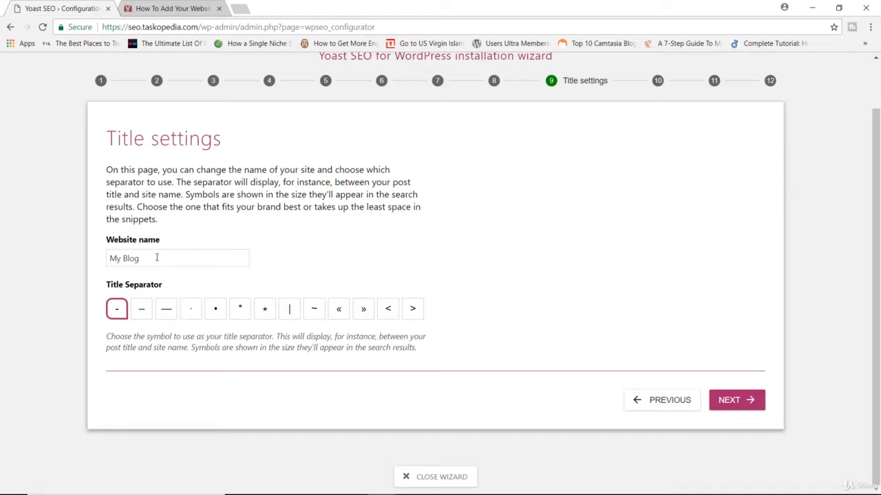
# Set the website name to SEO Tasks, keep the hyphen title separator, and continue to the newsletter stage
pyautogui.moveTo(163, 258); pyautogui.dragTo(53, 265)
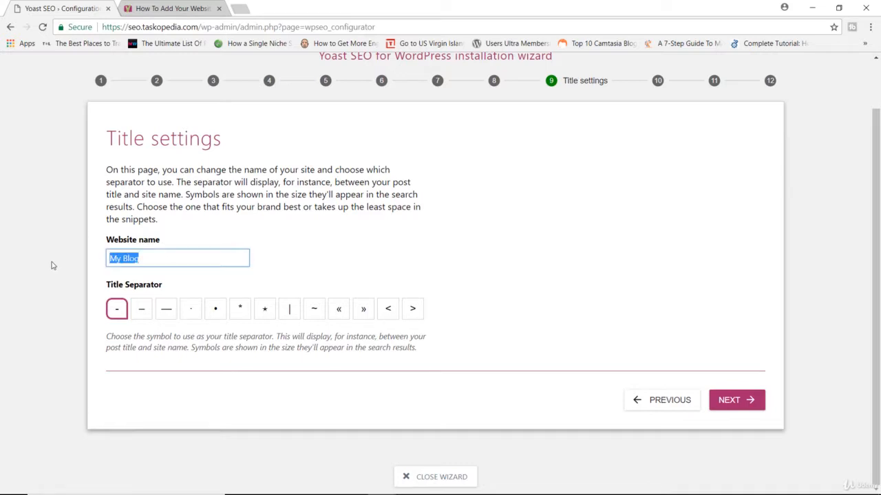
pyautogui.write('SEO Tasks')
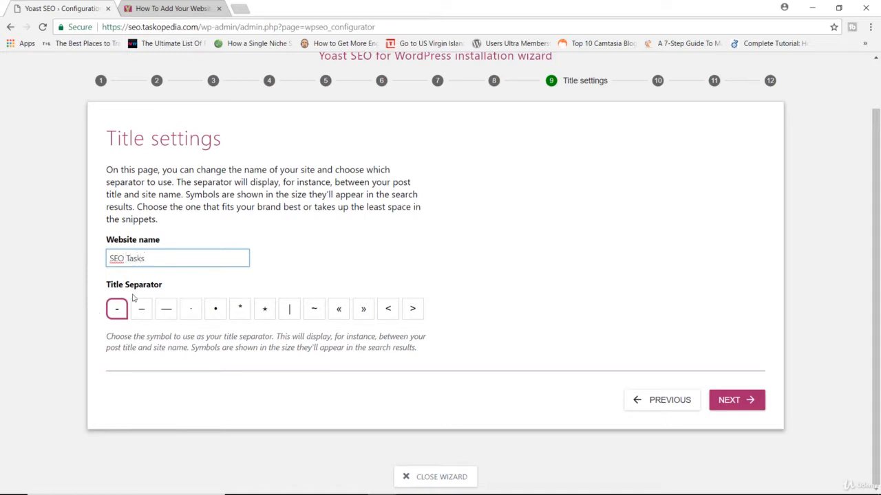
pyautogui.click(742, 405)
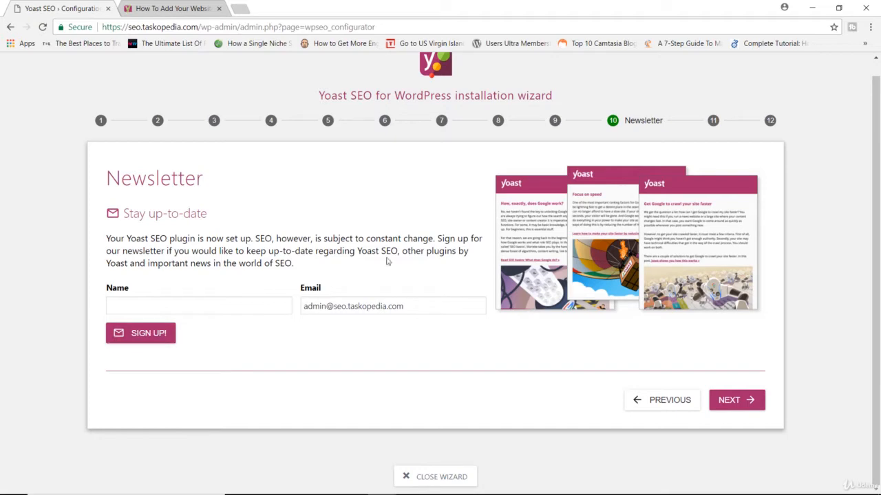
# Skip the newsletter sign-up, look through the Yoast premium and training offers, and advance to the wizard's final stage
pyautogui.click(731, 404)
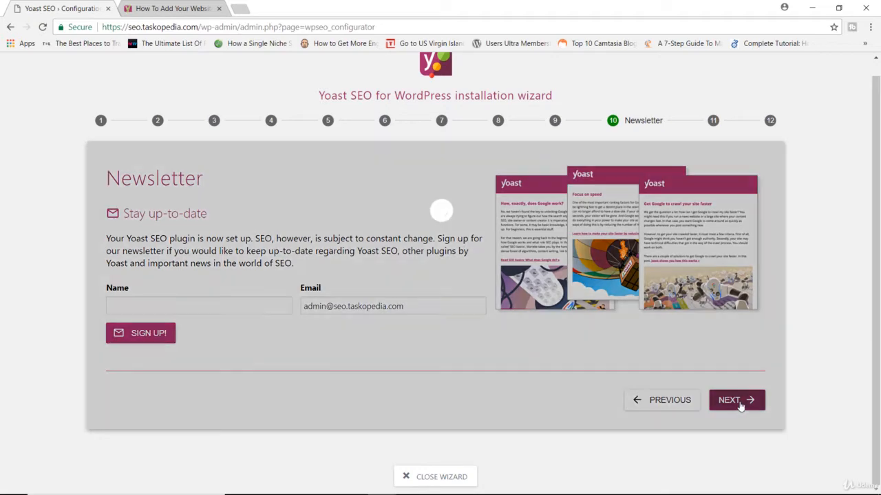
pyautogui.scroll(2, 619, 268)
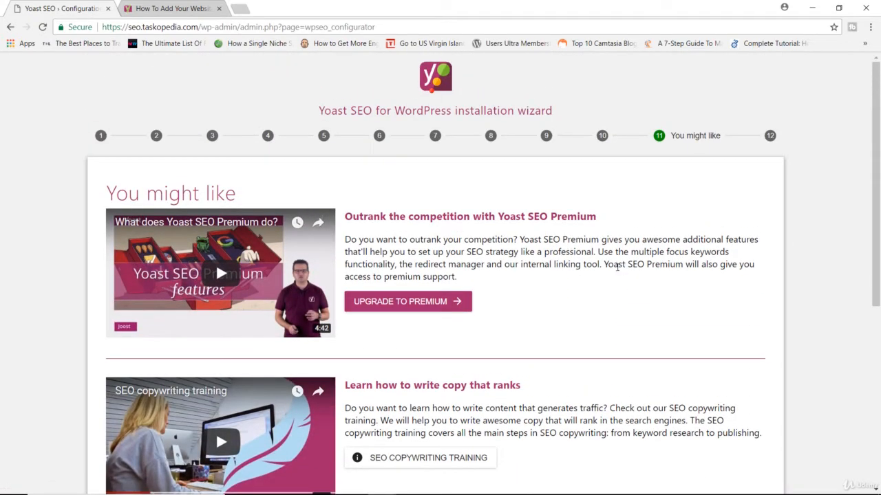
pyautogui.scroll(-3, 617, 267)
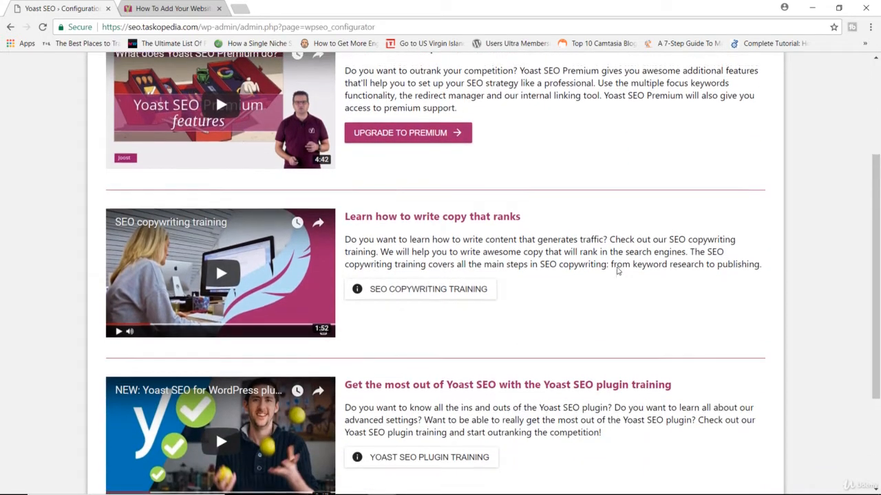
pyautogui.scroll(2, 617, 267)
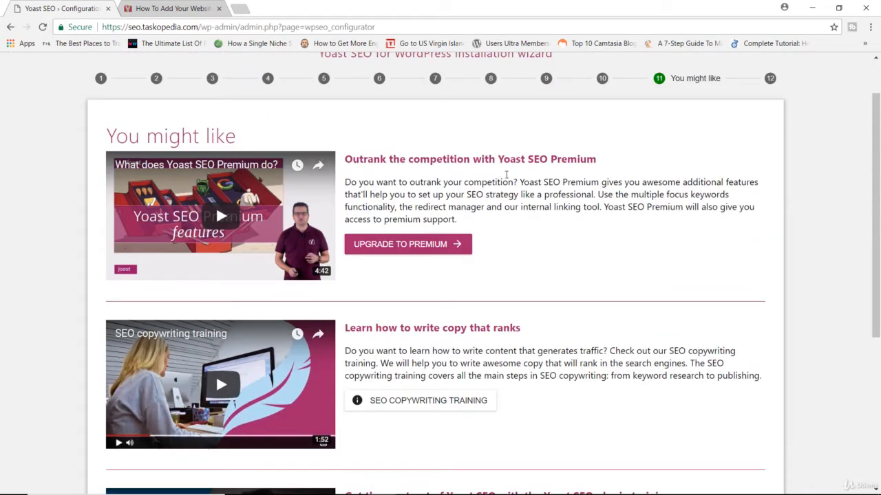
pyautogui.scroll(-2, 519, 163)
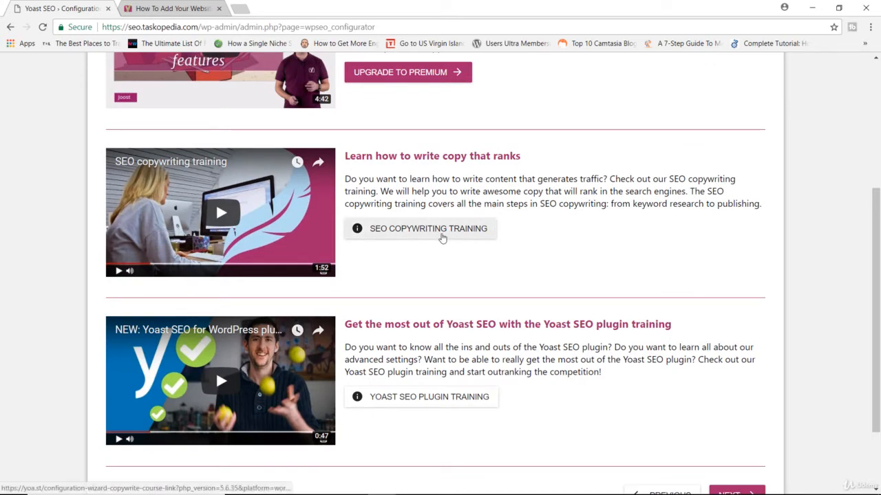
pyautogui.scroll(-2, 518, 226)
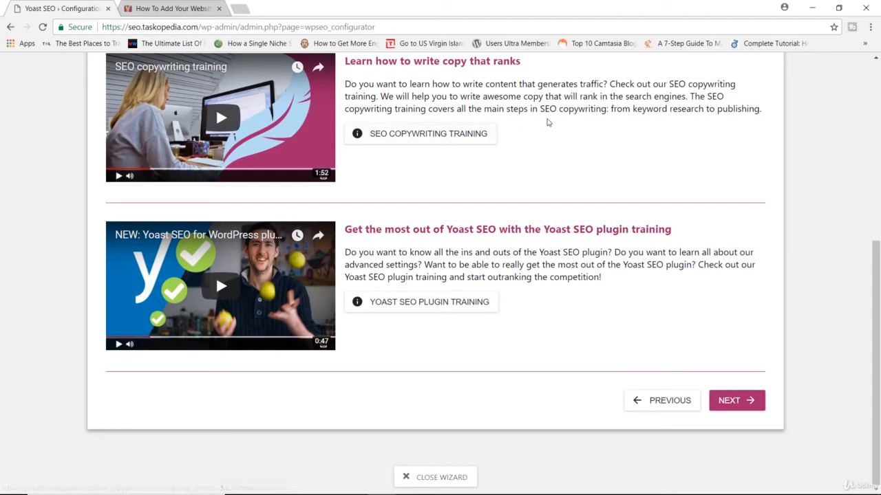
pyautogui.click(734, 402)
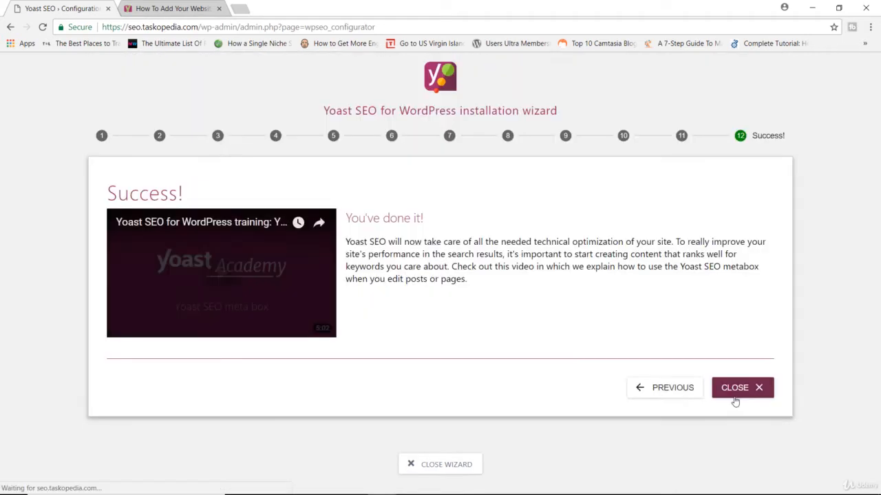